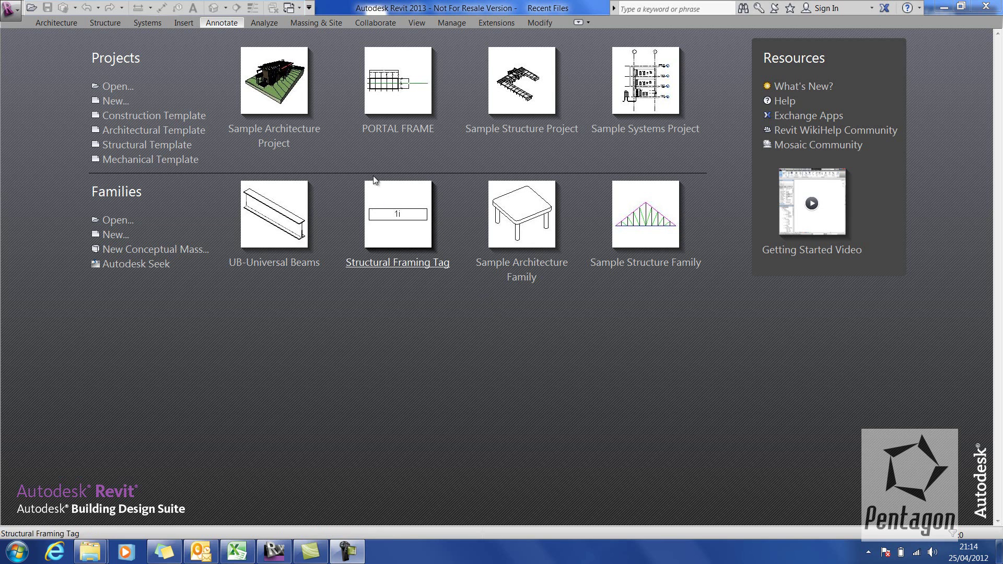
{"action": "left_click", "coordinate": [62, 24]}
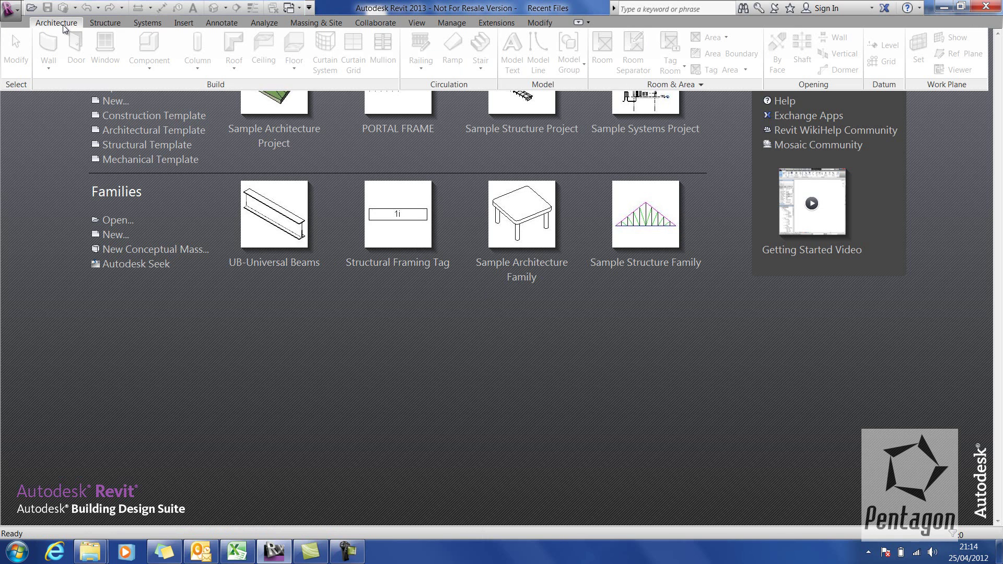
{"action": "left_click", "coordinate": [100, 23]}
{"action": "left_click", "coordinate": [146, 24]}
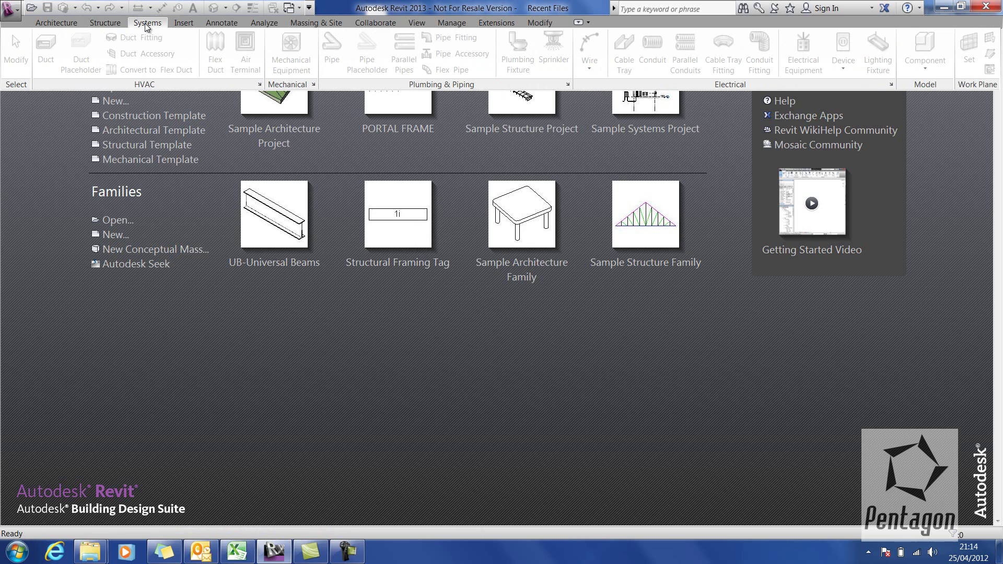
Create a new project from the Structural Template.
{"action": "left_click", "coordinate": [9, 8]}
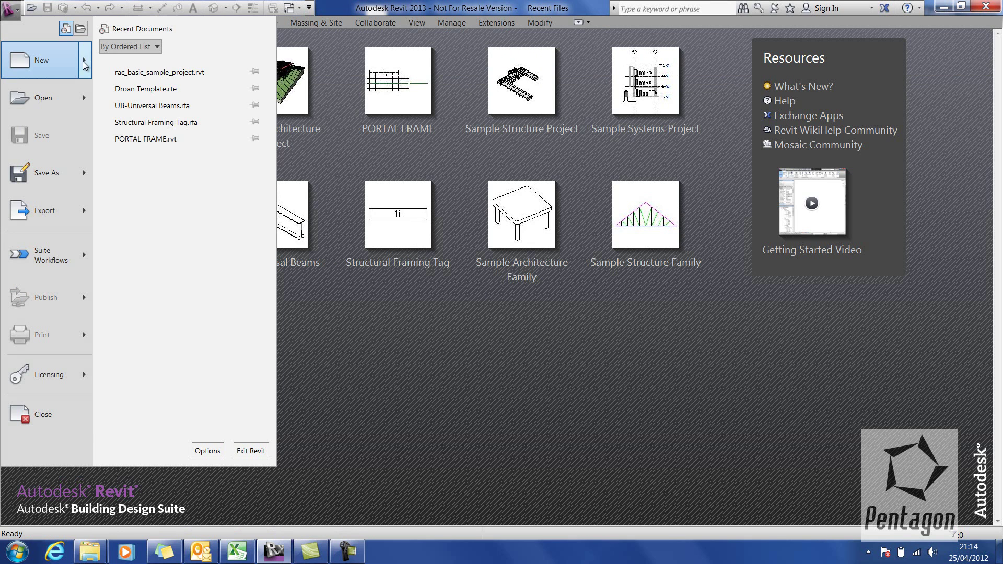
{"action": "mouse_move", "coordinate": [84, 65]}
{"action": "left_click", "coordinate": [137, 68]}
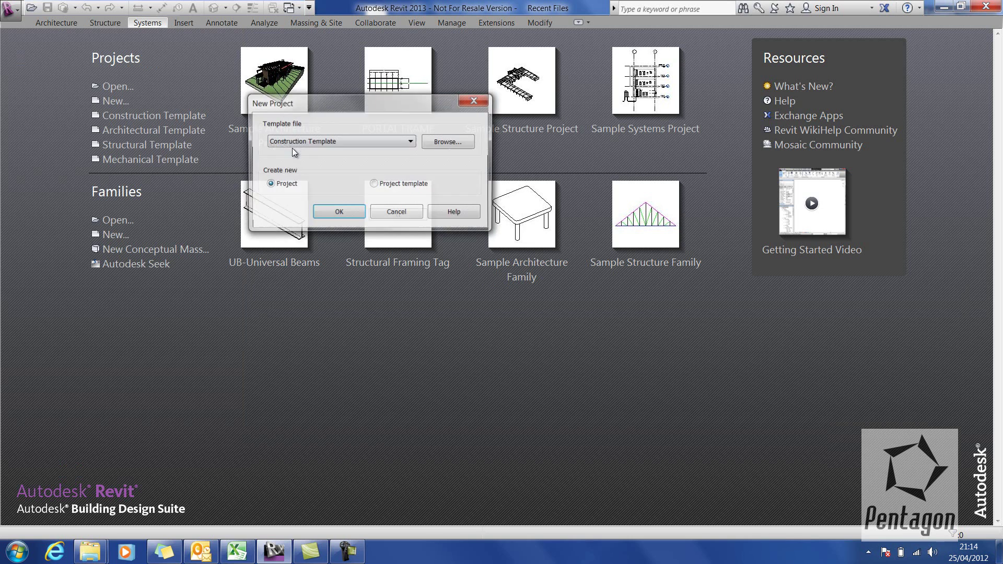
{"action": "left_click", "coordinate": [344, 142]}
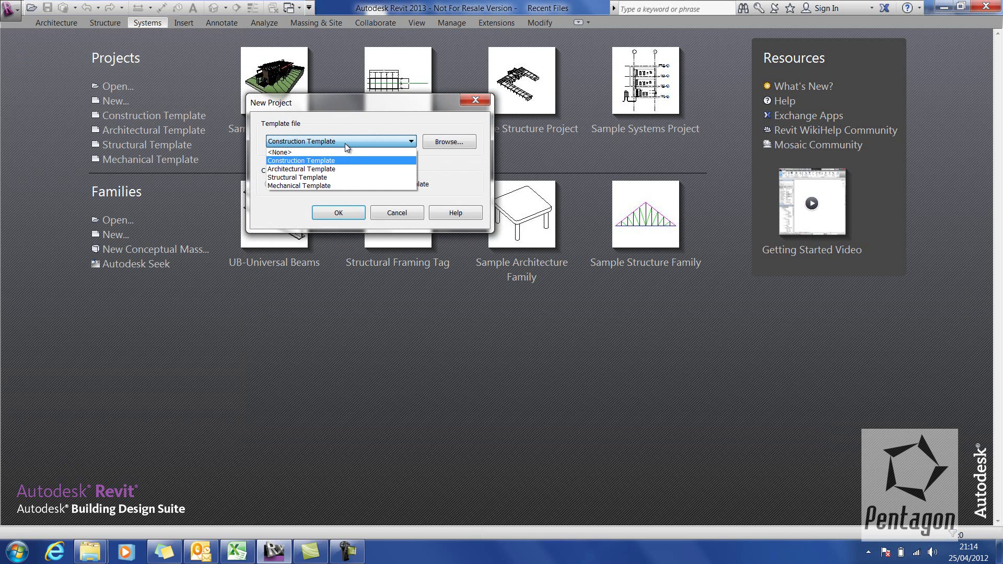
{"action": "left_click", "coordinate": [324, 178]}
{"action": "left_click", "coordinate": [344, 213]}
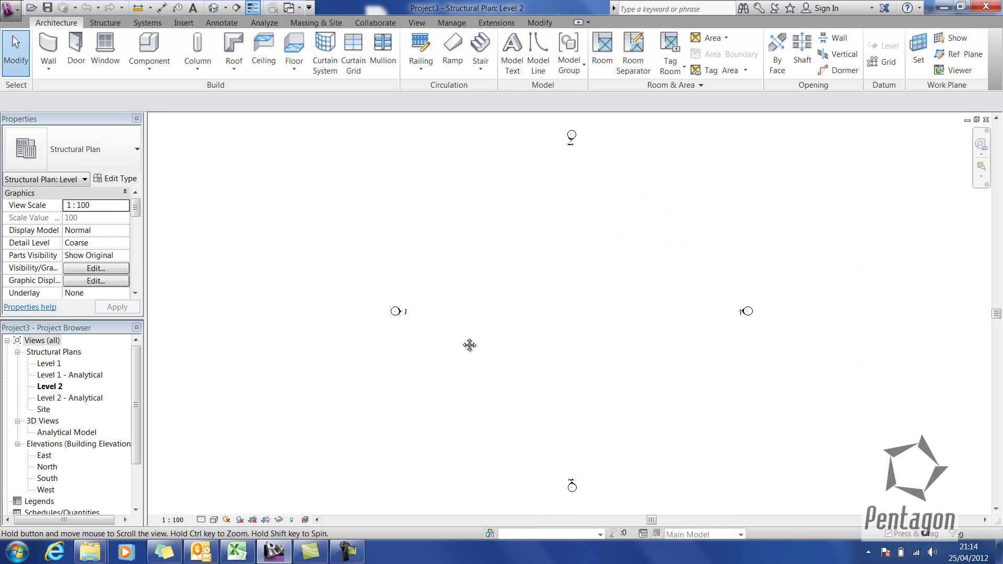
Draw a horizontal UB305x102x25 beam about 5300 mm long to the east of the West elevation marker on the Level 2 plan.
{"action": "scroll", "coordinate": [430, 337], "scroll_direction": "up", "scroll_amount": 4}
{"action": "scroll", "coordinate": [426, 337], "scroll_direction": "up", "scroll_amount": 4}
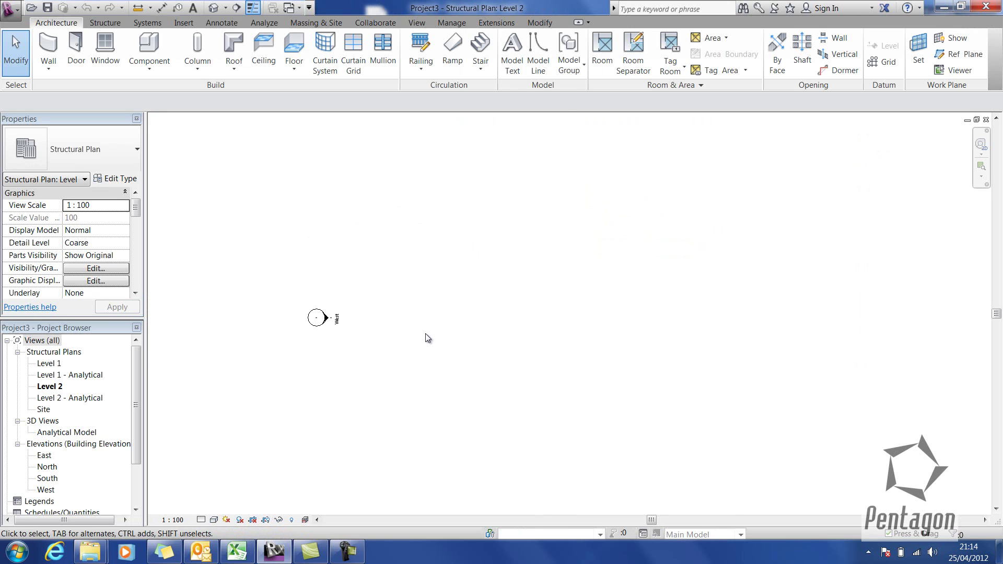
{"action": "left_click", "coordinate": [105, 22]}
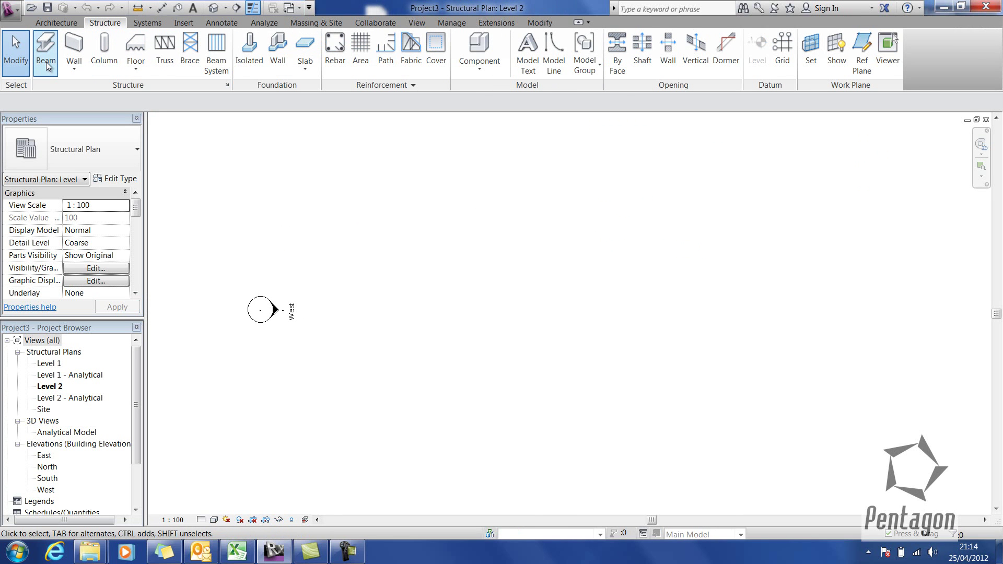
{"action": "left_click", "coordinate": [46, 63]}
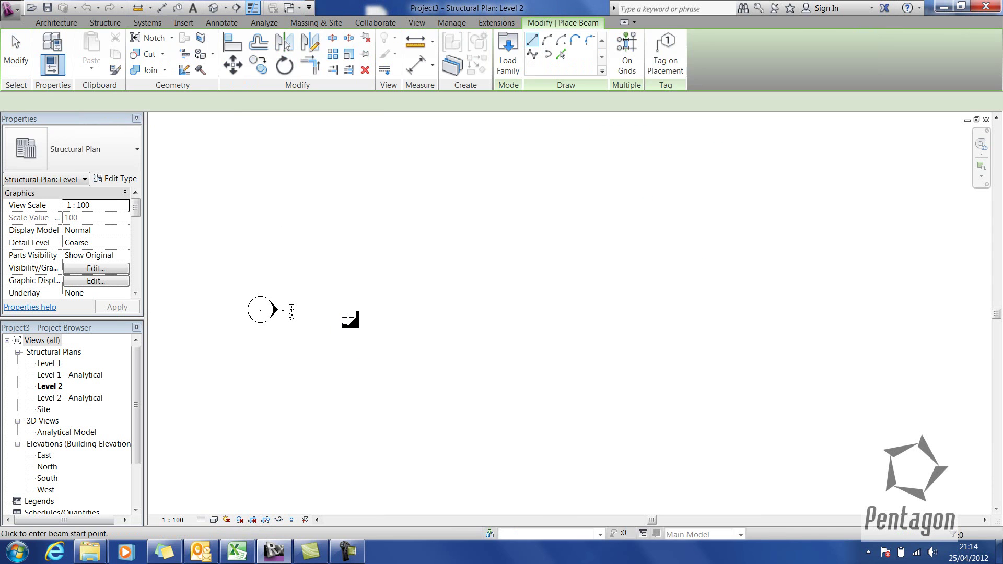
{"action": "left_click", "coordinate": [343, 313]}
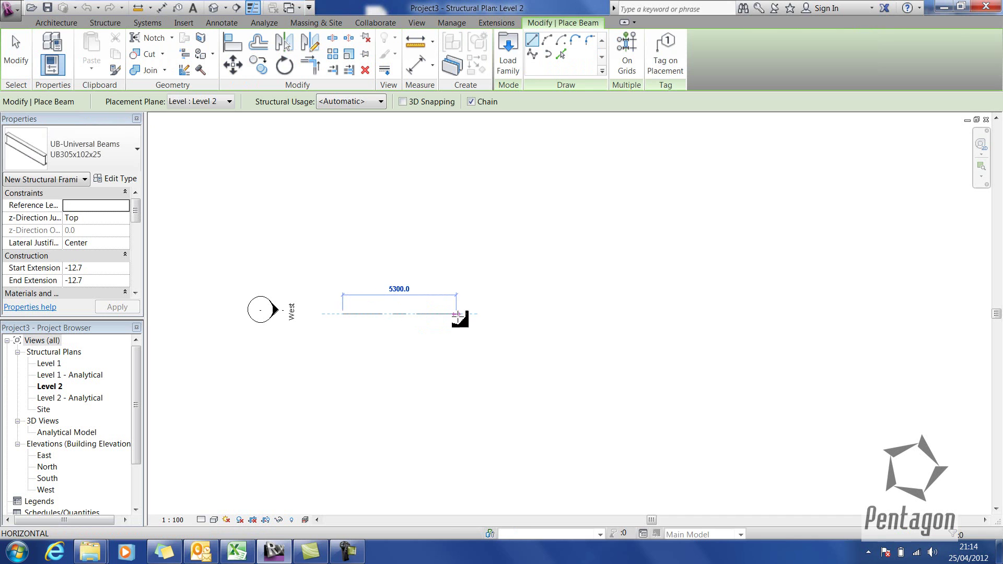
{"action": "right_click", "coordinate": [435, 271]}
{"action": "left_click", "coordinate": [449, 276]}
{"action": "right_click", "coordinate": [425, 271]}
{"action": "left_click", "coordinate": [447, 282]}
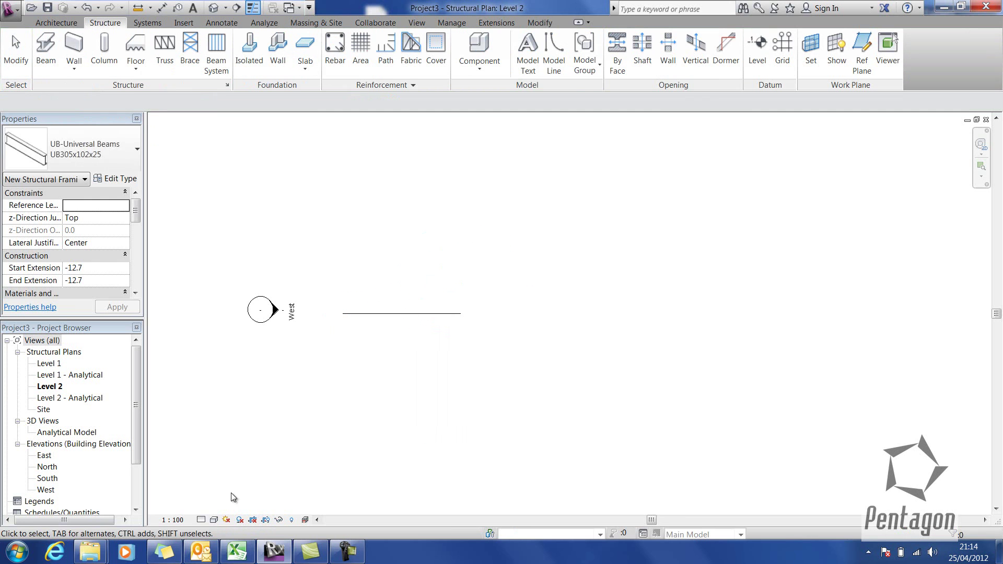
Set the plan view's detail level to Fine and its scale to 1:20.
{"action": "left_click", "coordinate": [201, 520]}
{"action": "left_click", "coordinate": [211, 508]}
{"action": "left_click", "coordinate": [172, 520]}
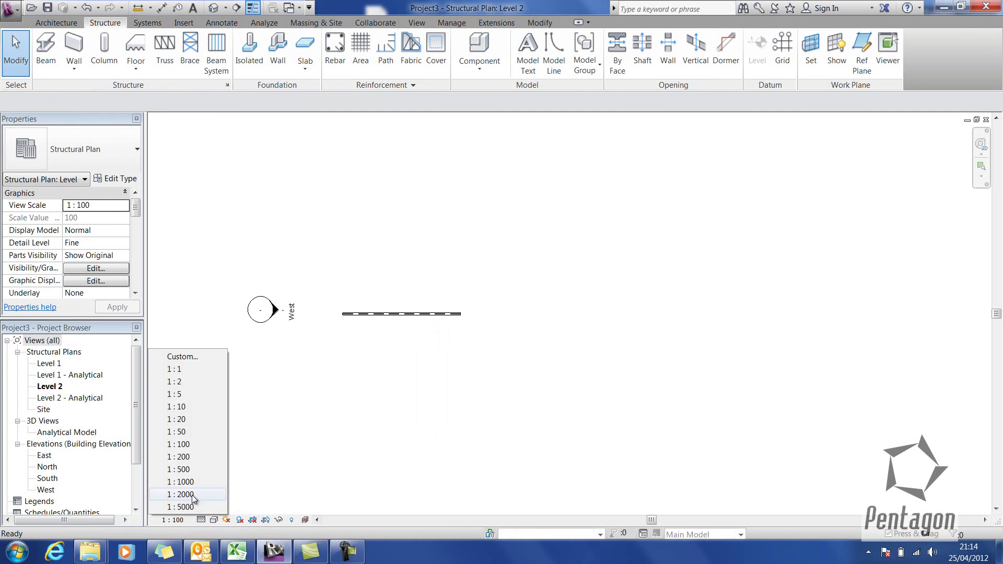
{"action": "left_click", "coordinate": [178, 419]}
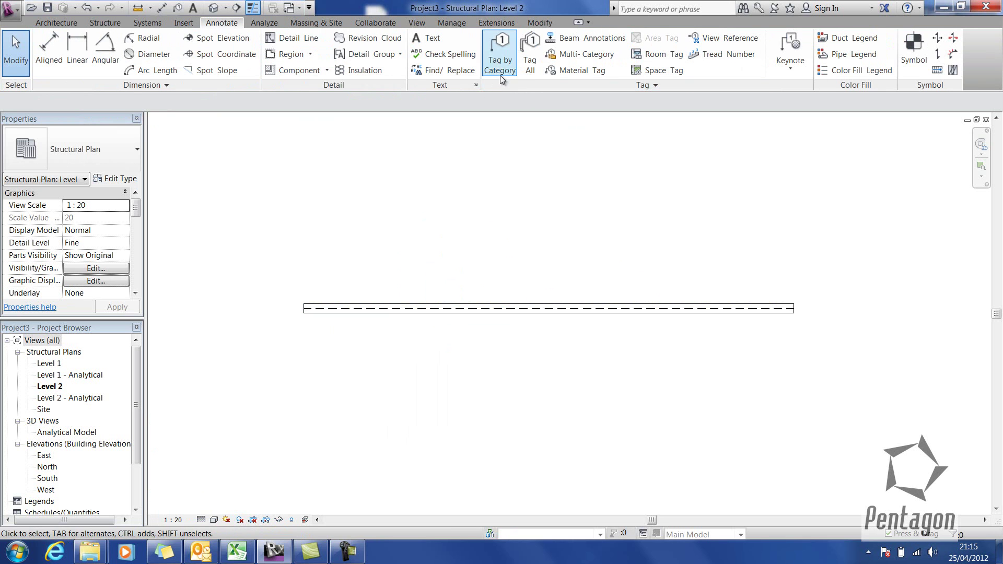
Tag the beam by category near its midpoint, with a horizontal tag and an attached-end leader.
{"action": "left_click", "coordinate": [500, 75]}
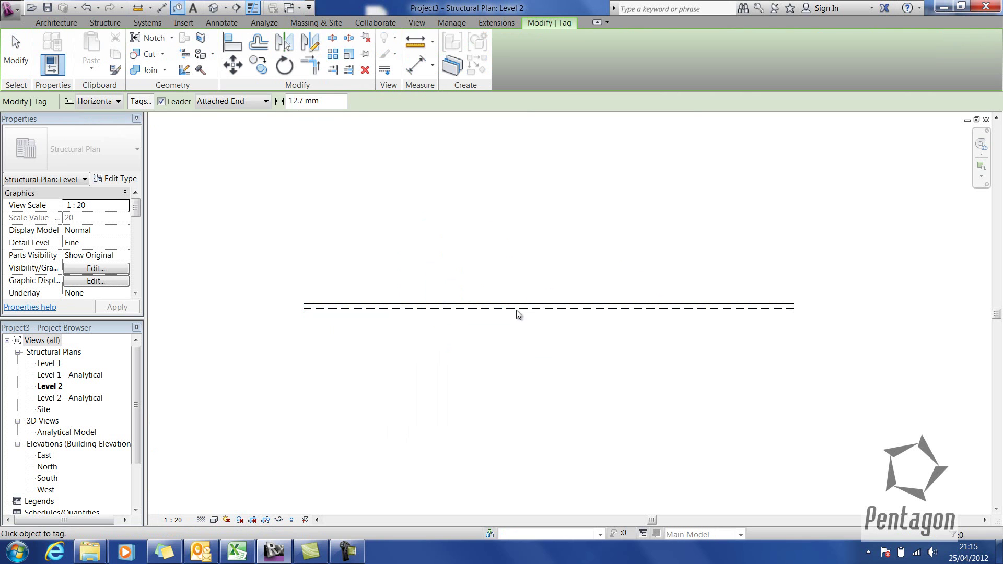
{"action": "left_click", "coordinate": [547, 312]}
{"action": "right_click", "coordinate": [553, 261]}
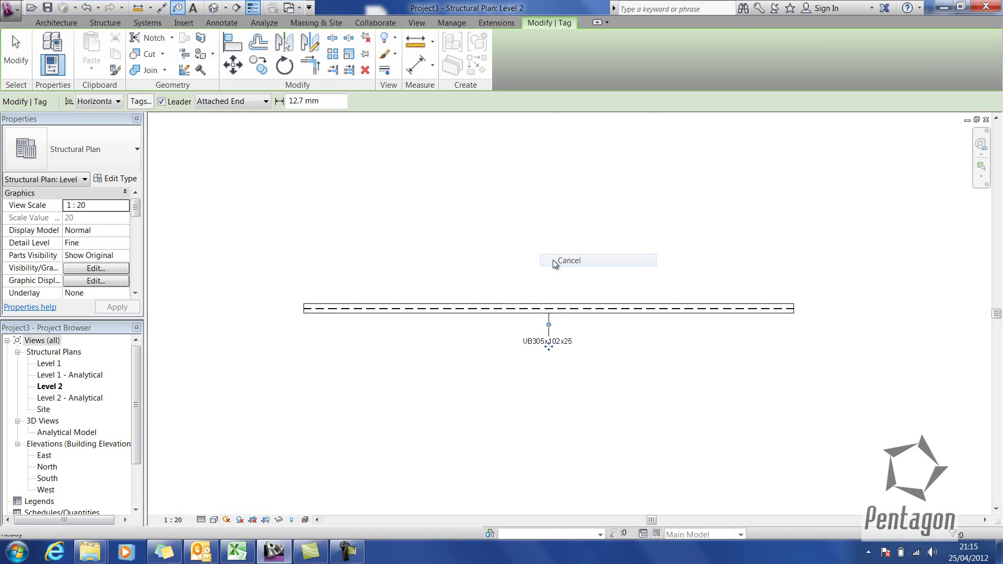
{"action": "left_click", "coordinate": [555, 261]}
Open the beam tag's family for editing.
{"action": "scroll", "coordinate": [550, 368], "scroll_direction": "up", "scroll_amount": 4}
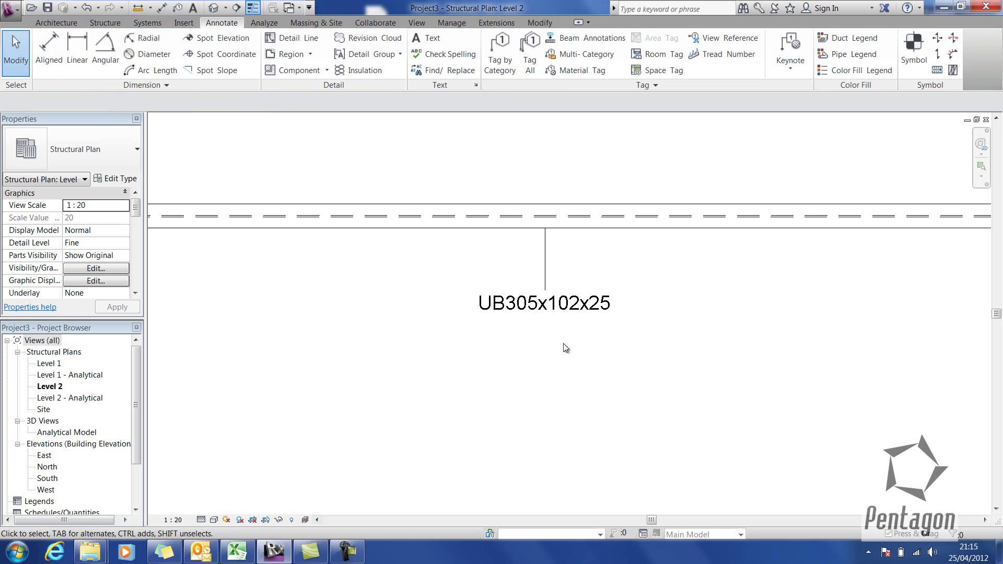
{"action": "left_click", "coordinate": [563, 312]}
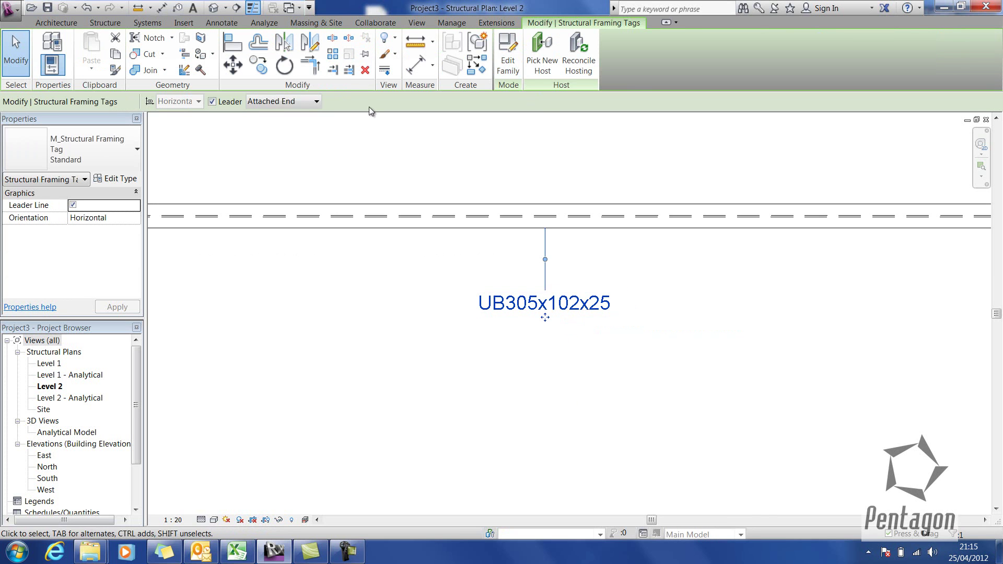
{"action": "left_click", "coordinate": [511, 48]}
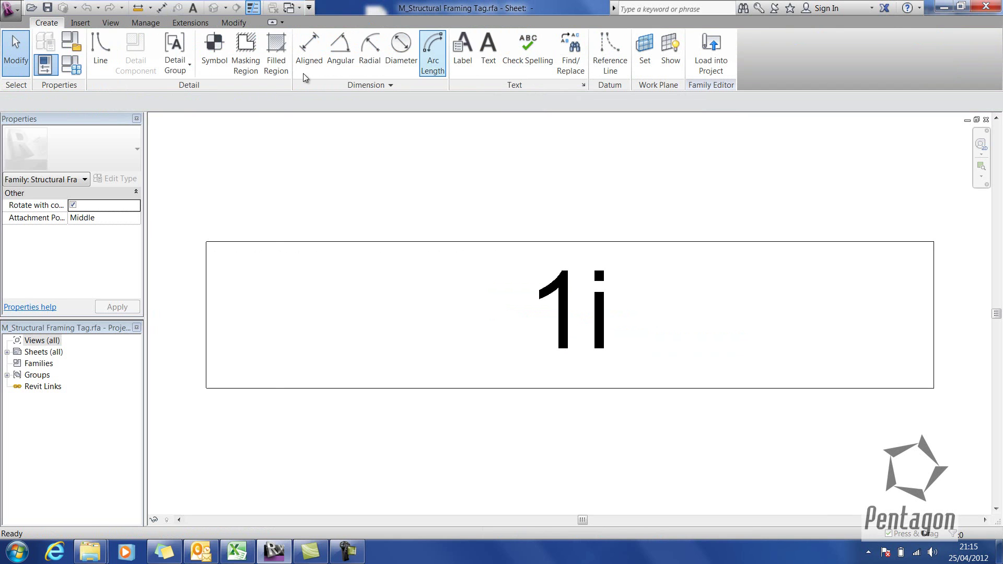
Save the tag family as a new family file named "M_Structural Framing Tag with material" in the Structural folder.
{"action": "left_click", "coordinate": [10, 9]}
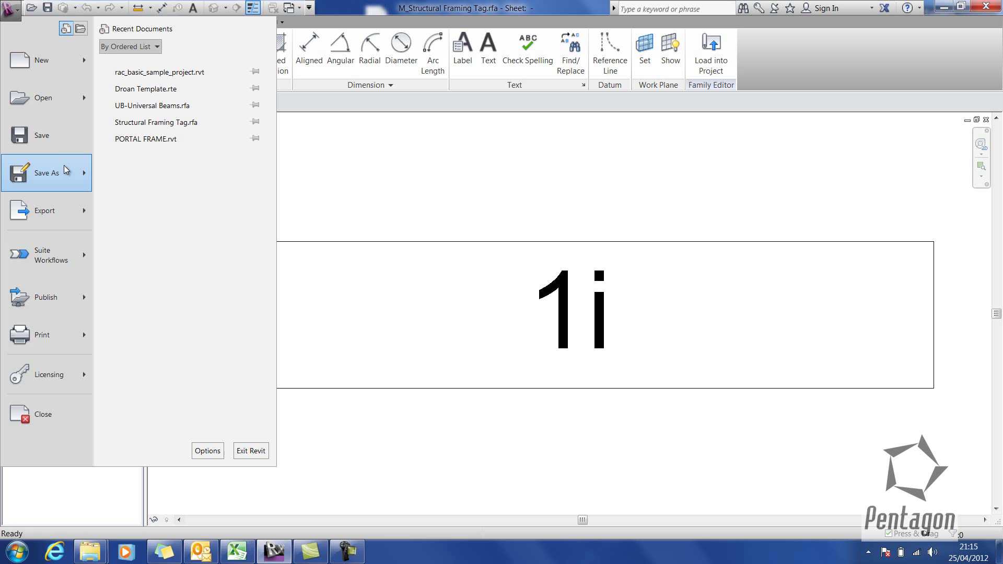
{"action": "mouse_move", "coordinate": [67, 173]}
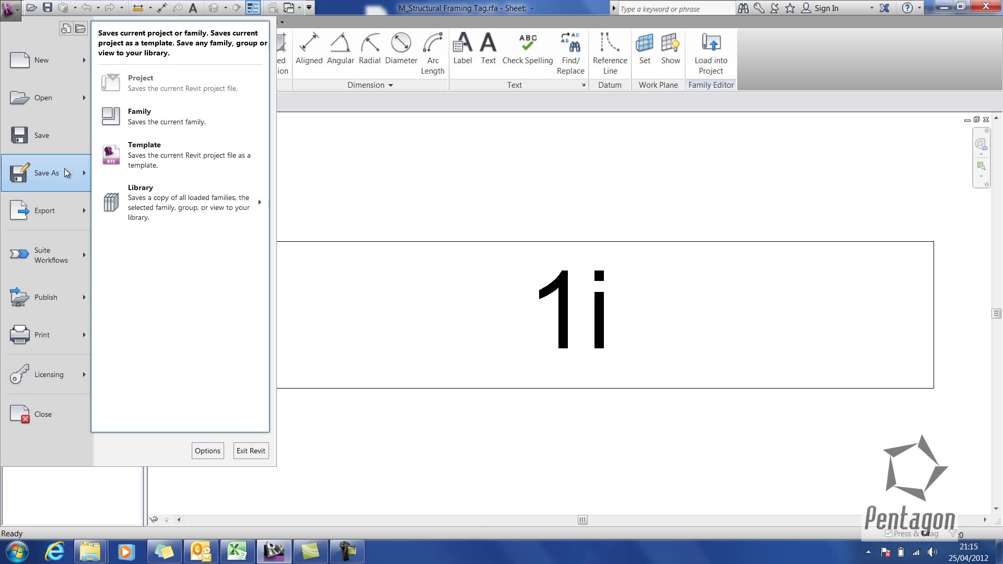
{"action": "left_click", "coordinate": [156, 116]}
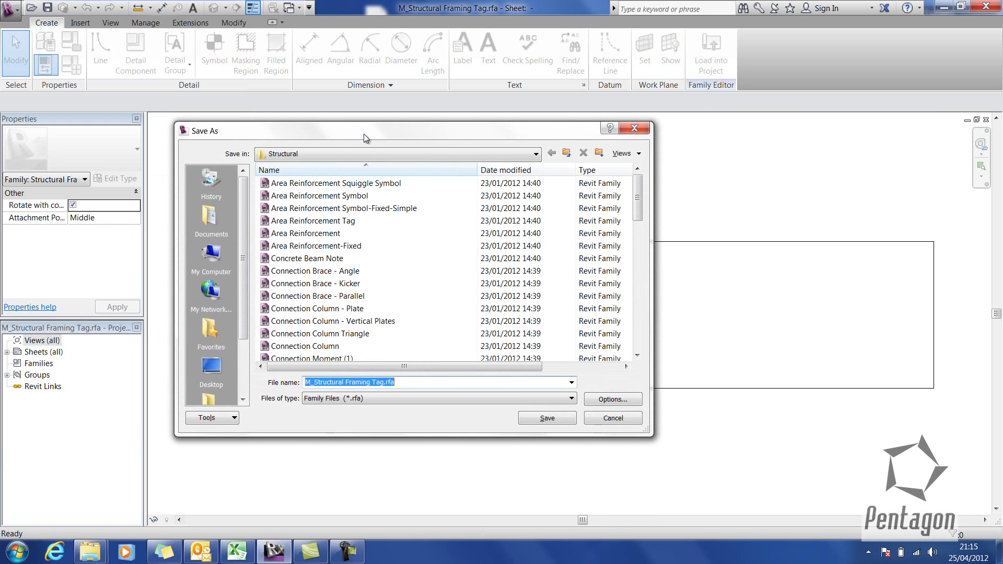
{"action": "left_click_drag", "start_coordinate": [364, 133], "coordinate": [481, 121]}
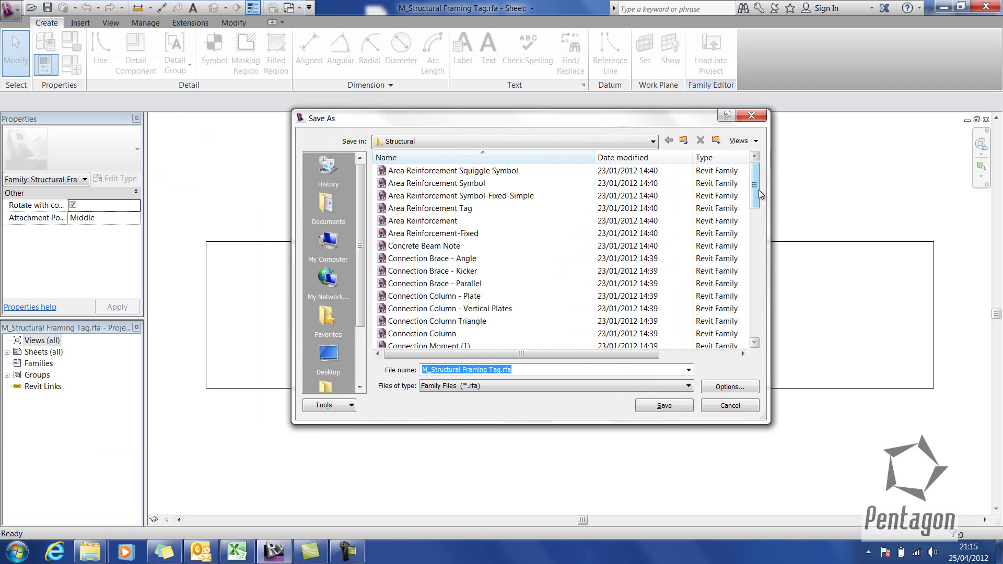
{"action": "left_click_drag", "start_coordinate": [756, 197], "coordinate": [756, 257]}
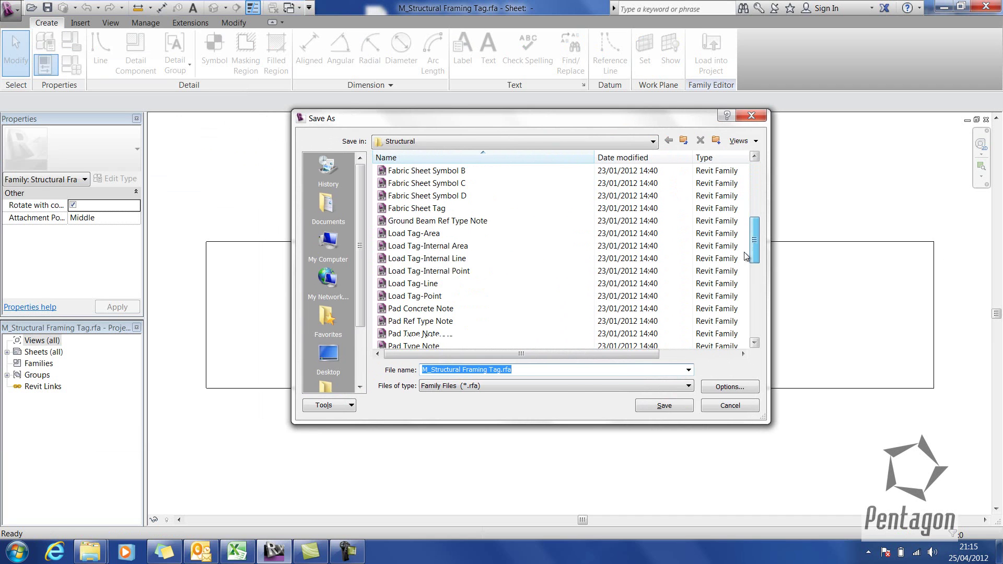
{"action": "left_click", "coordinate": [501, 370]}
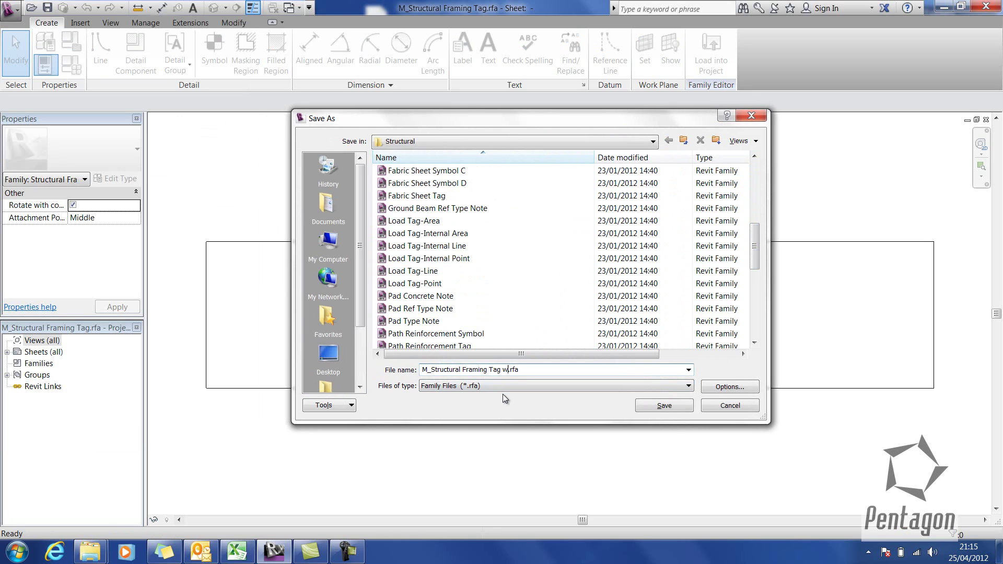
{"action": "type", "text": "with material"}
{"action": "key", "text": "Return"}
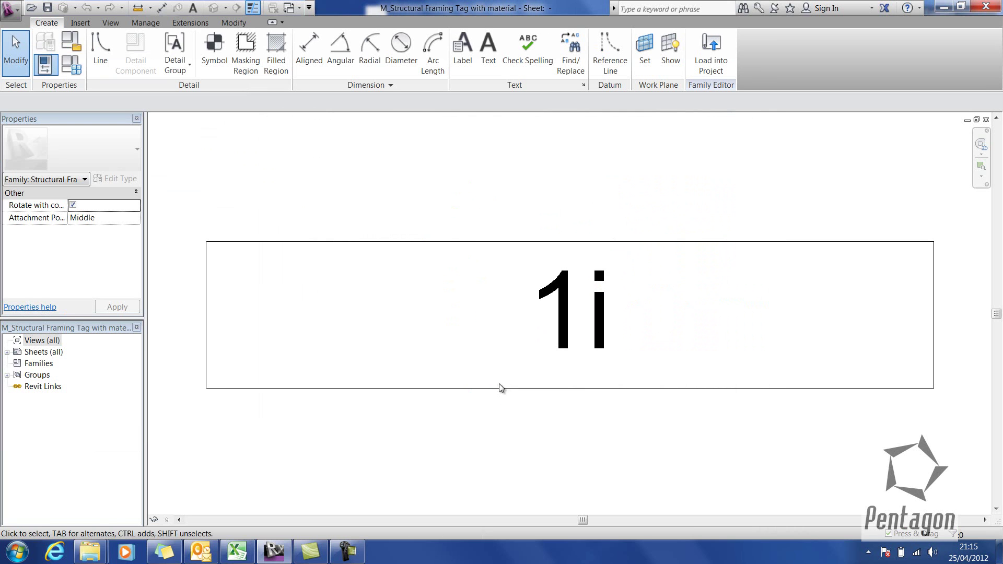
Add the Structural Material parameter after Type Name in the tag's label.
{"action": "scroll", "coordinate": [526, 278], "scroll_direction": "down", "scroll_amount": 2}
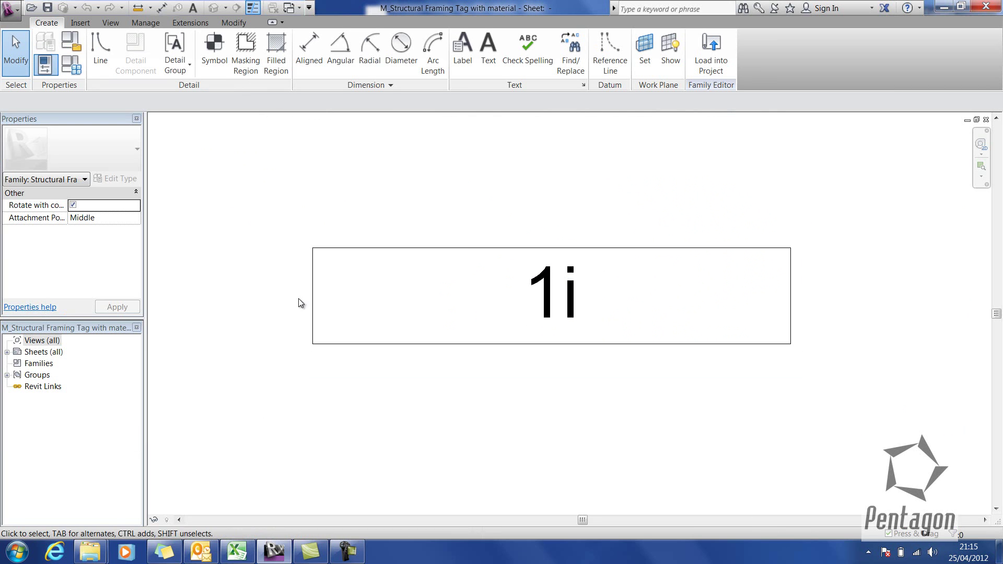
{"action": "left_click", "coordinate": [384, 249]}
{"action": "left_click", "coordinate": [385, 204]}
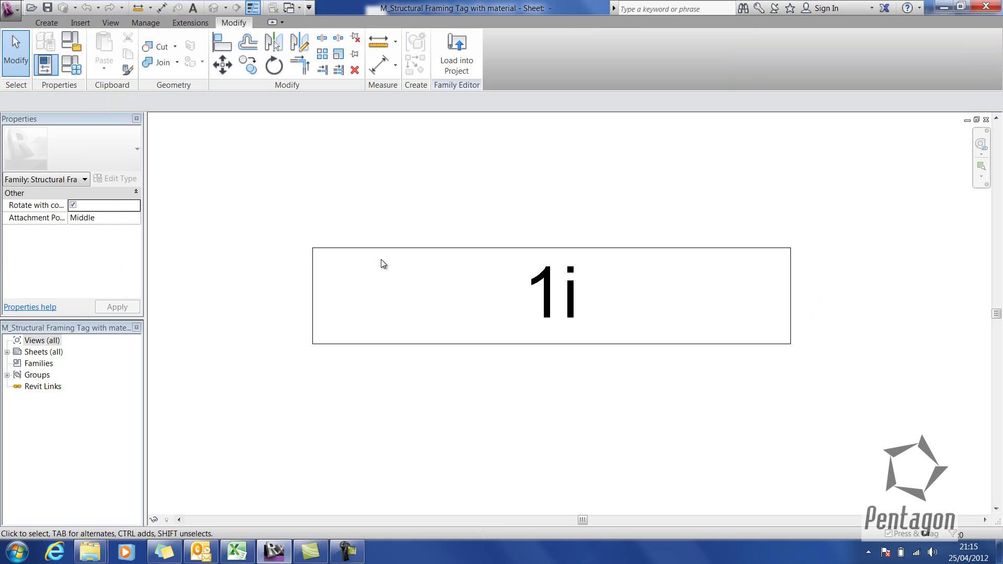
{"action": "left_click", "coordinate": [549, 298]}
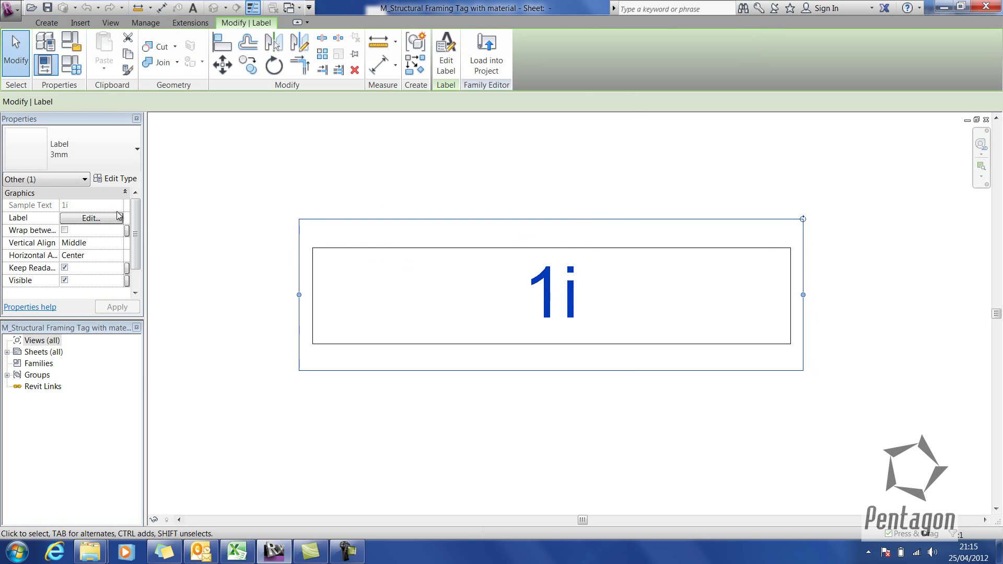
{"action": "left_click", "coordinate": [91, 218]}
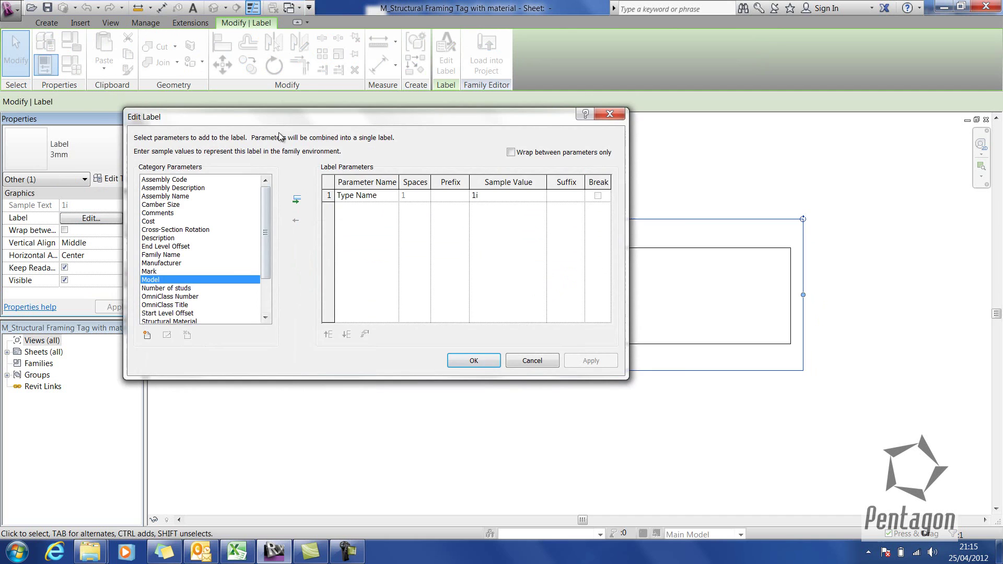
{"action": "left_click_drag", "start_coordinate": [291, 118], "coordinate": [474, 139]}
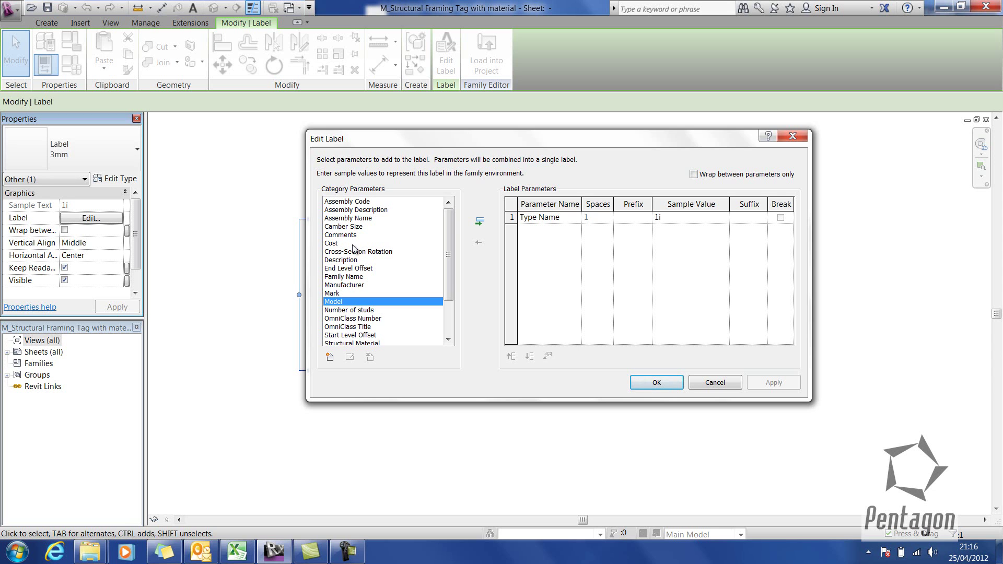
{"action": "left_click_drag", "start_coordinate": [450, 271], "coordinate": [449, 283]}
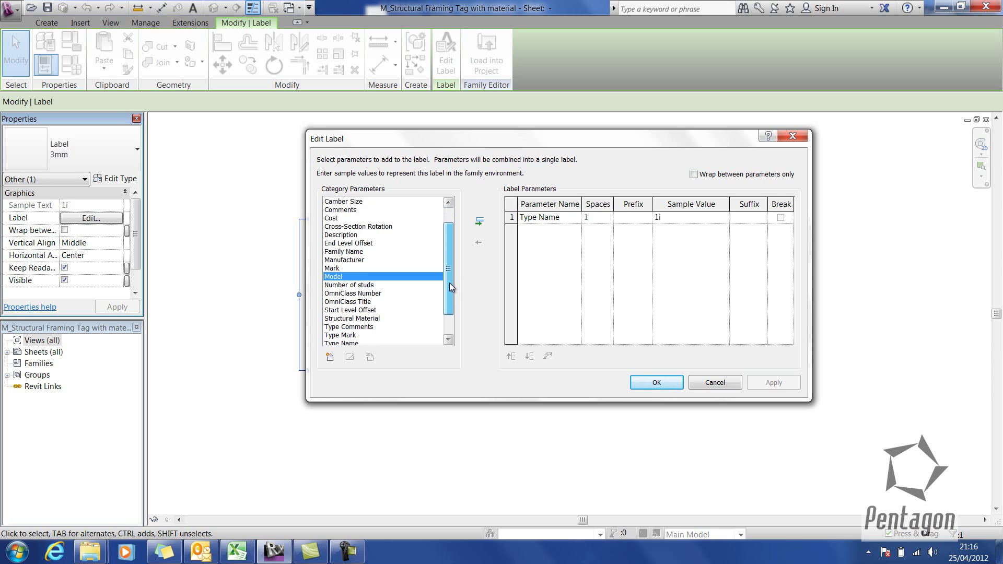
{"action": "left_click", "coordinate": [371, 318]}
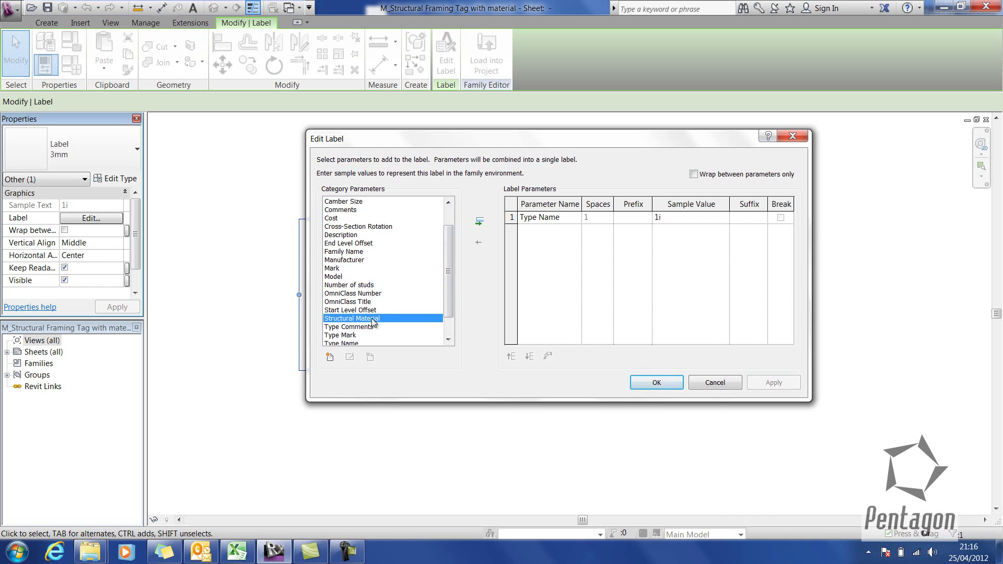
{"action": "left_click", "coordinate": [480, 221]}
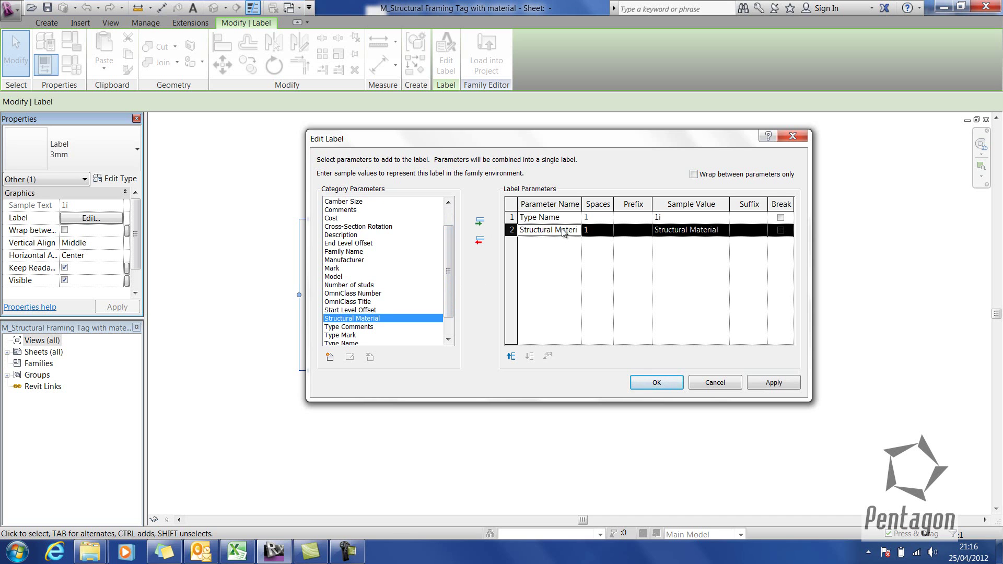
{"action": "left_click", "coordinate": [657, 383]}
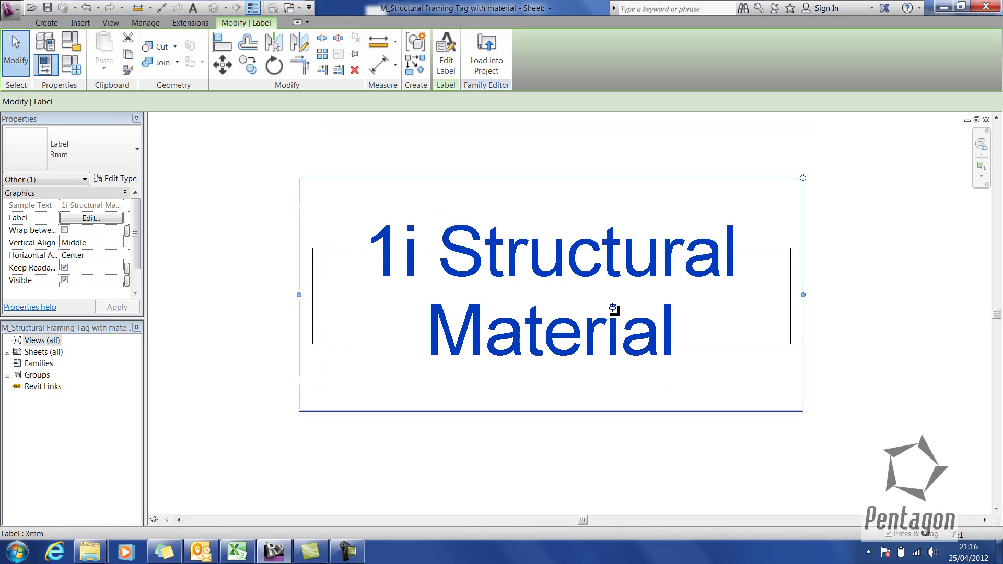
Widen the tag's rectangular border to about 34.7 by moving its left and right lines outward past the label text.
{"action": "left_click", "coordinate": [287, 184]}
{"action": "left_click", "coordinate": [312, 282]}
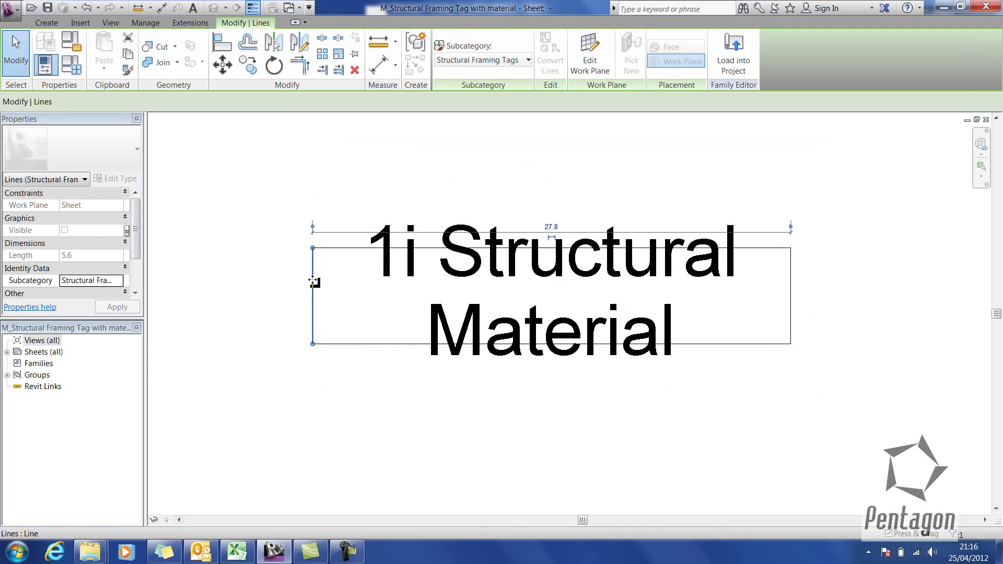
{"action": "left_click_drag", "start_coordinate": [303, 281], "coordinate": [261, 279]}
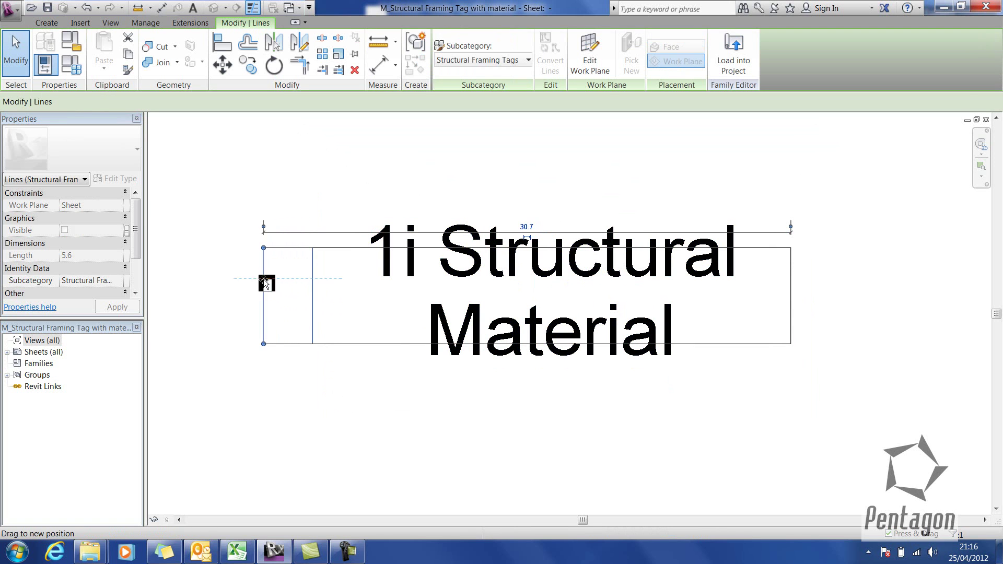
{"action": "left_click", "coordinate": [791, 294]}
{"action": "left_click_drag", "start_coordinate": [792, 296], "coordinate": [860, 296]}
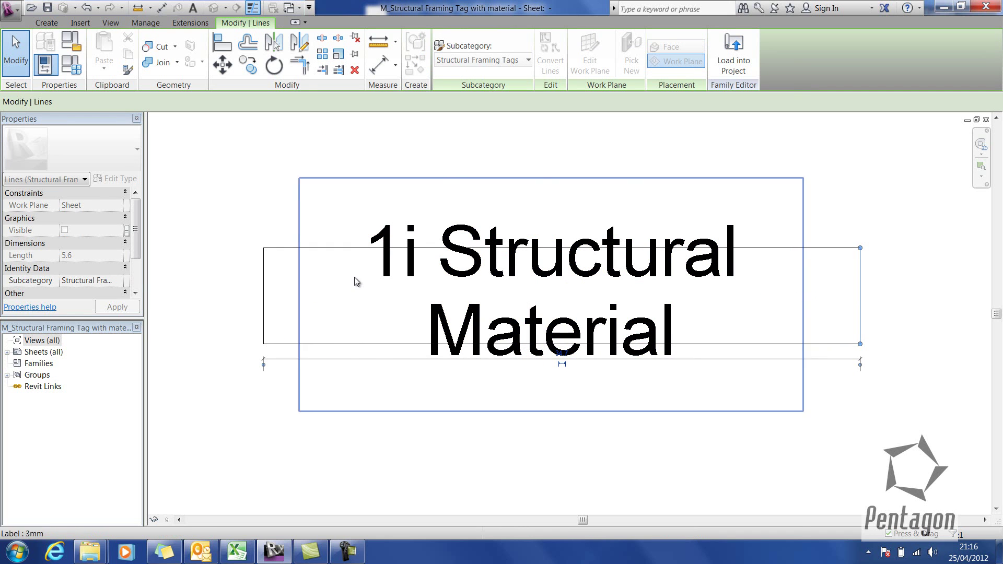
Increase the border's height to about 18.1 by moving its upper and lower lines outward so both label lines fit inside.
{"action": "left_click", "coordinate": [283, 250]}
{"action": "left_click_drag", "start_coordinate": [283, 250], "coordinate": [289, 172]}
{"action": "left_click", "coordinate": [320, 345]}
{"action": "left_click_drag", "start_coordinate": [323, 346], "coordinate": [321, 468]}
{"action": "left_click", "coordinate": [337, 173]}
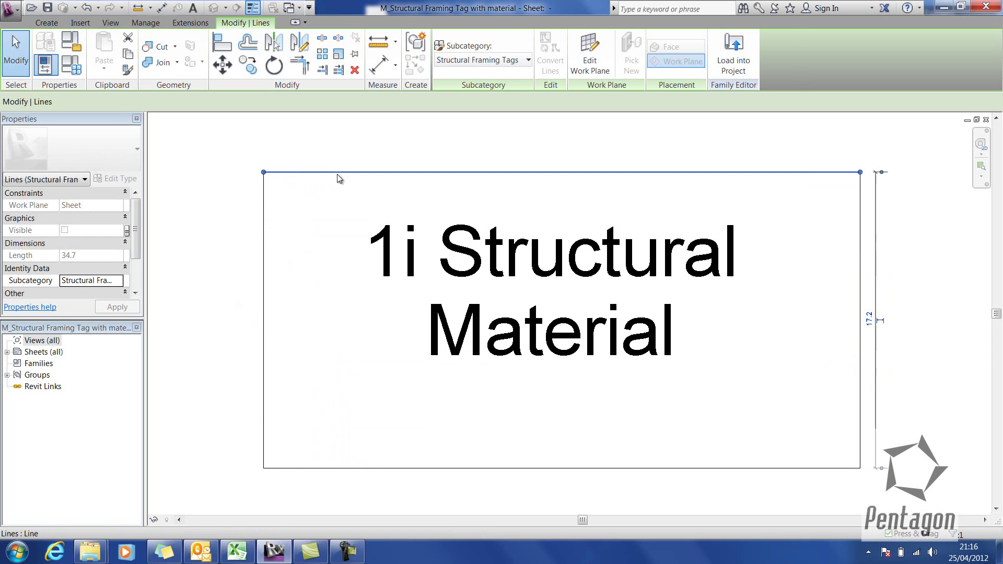
{"action": "left_click_drag", "start_coordinate": [338, 174], "coordinate": [309, 158]}
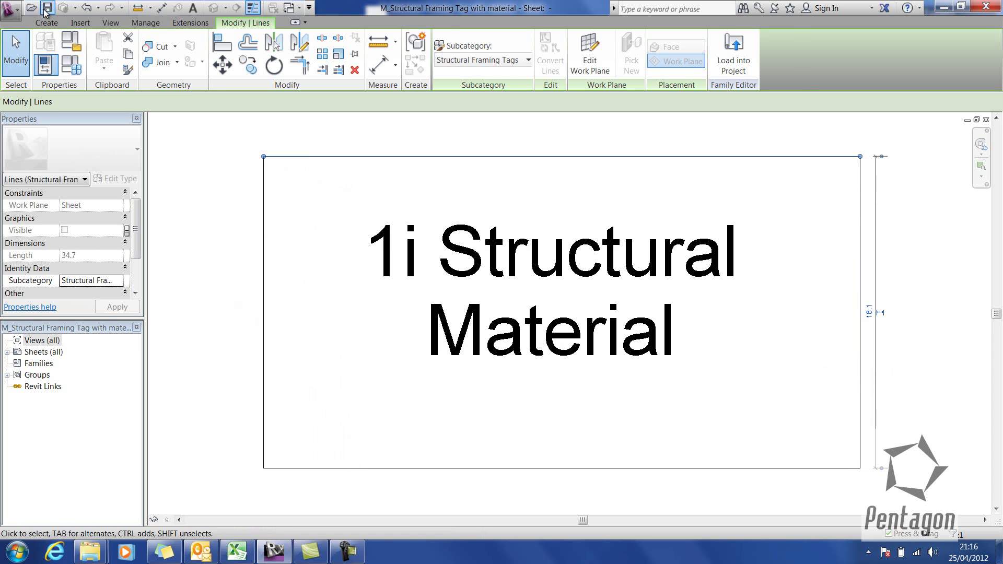
{"action": "key", "text": "Escape"}
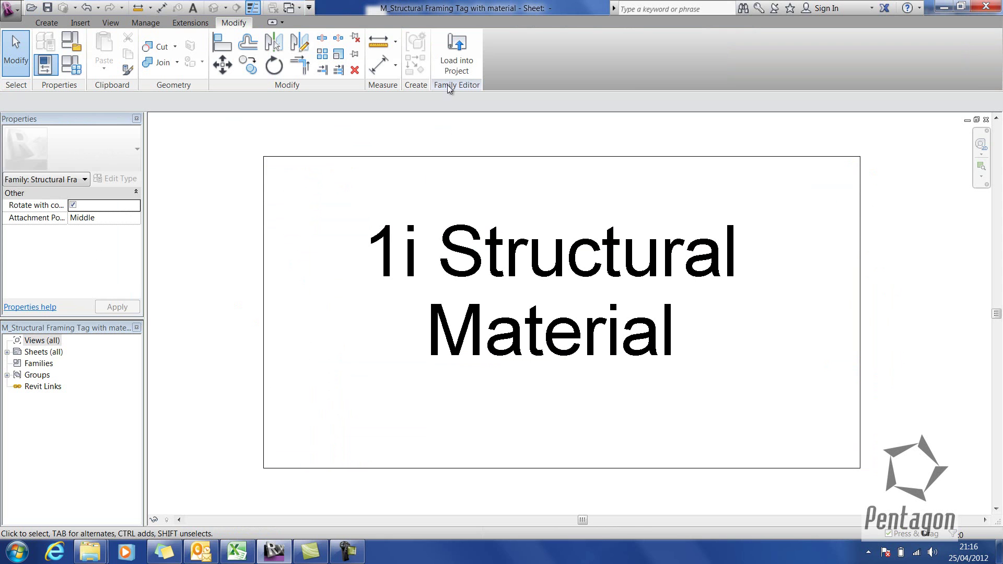
Load the edited tag family into the project without placing a new tag.
{"action": "left_click", "coordinate": [452, 64]}
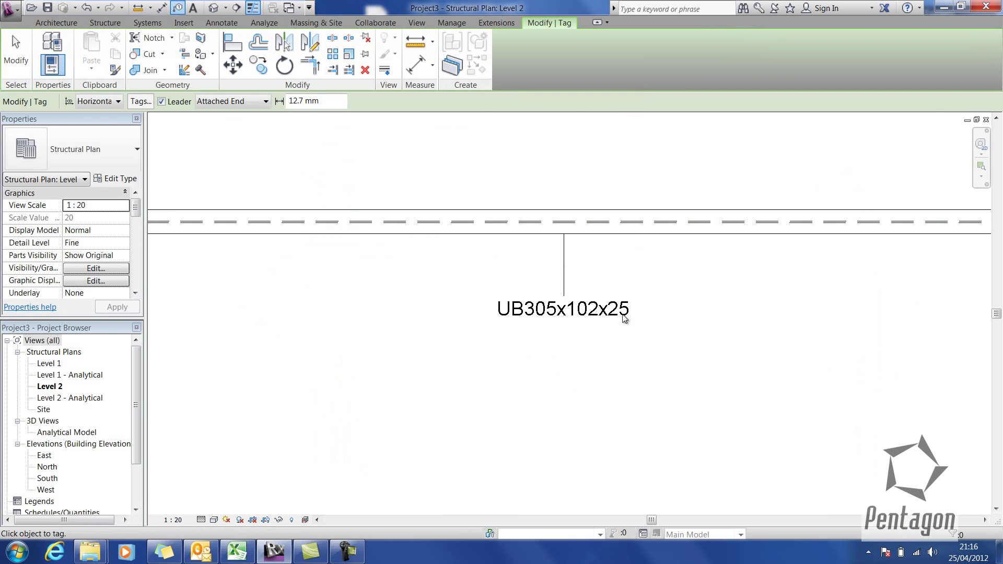
{"action": "middle_click_drag", "start_coordinate": [482, 189], "coordinate": [432, 228]}
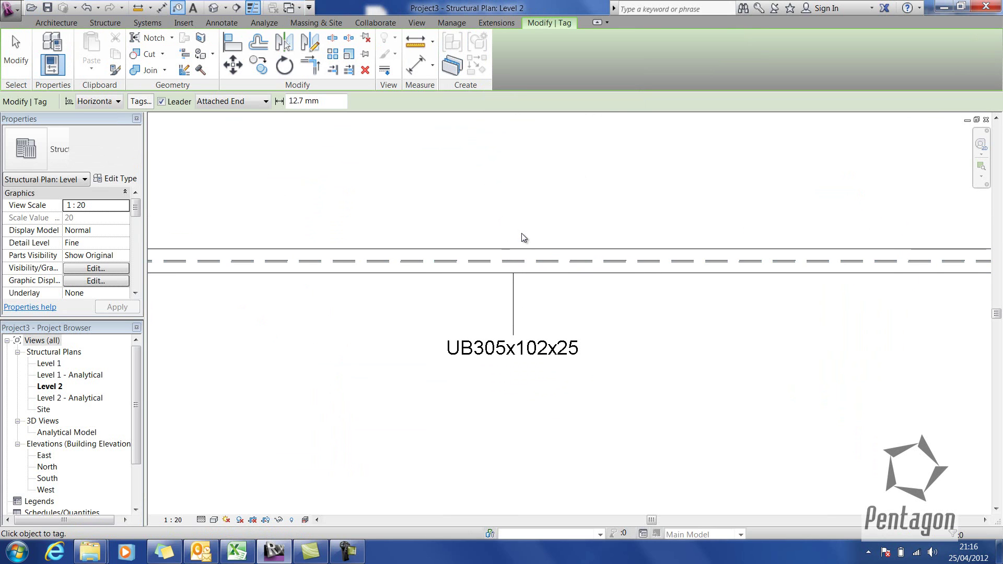
{"action": "key", "text": "Escape"}
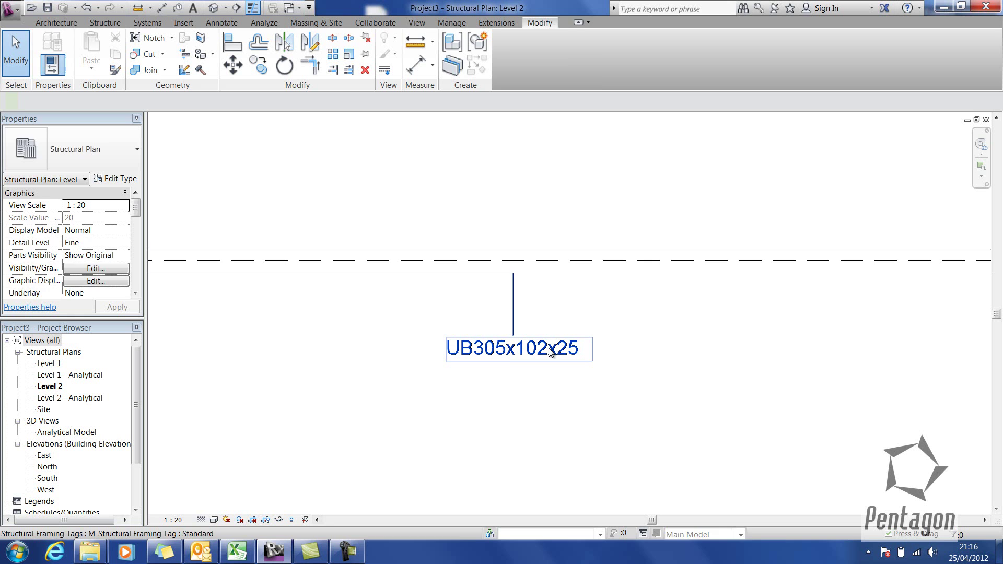
Change the existing beam tag's type to "M_Structural Framing Tag with material : Boxed".
{"action": "left_click", "coordinate": [551, 353]}
{"action": "scroll", "coordinate": [530, 383], "scroll_direction": "up", "scroll_amount": 2}
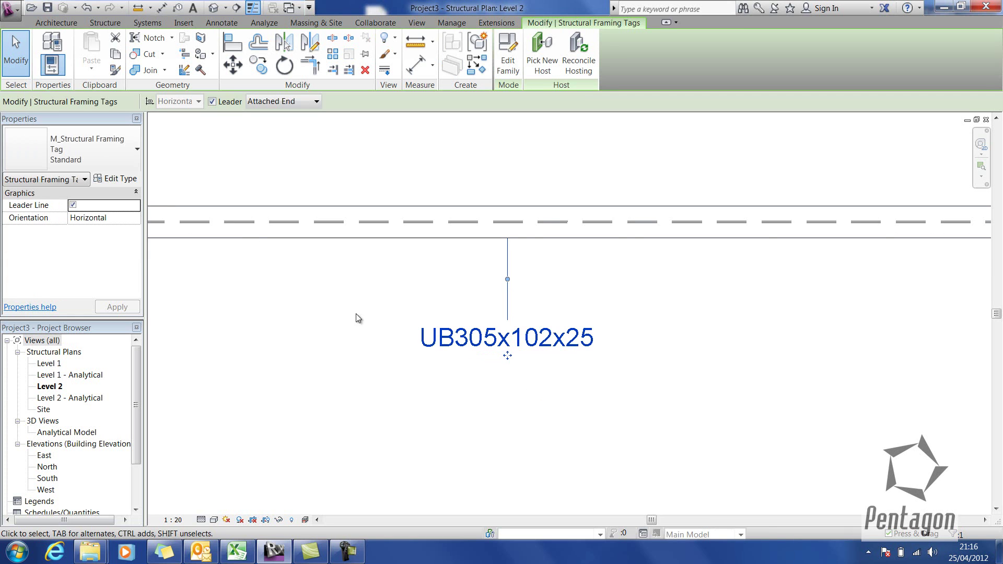
{"action": "left_click", "coordinate": [118, 160]}
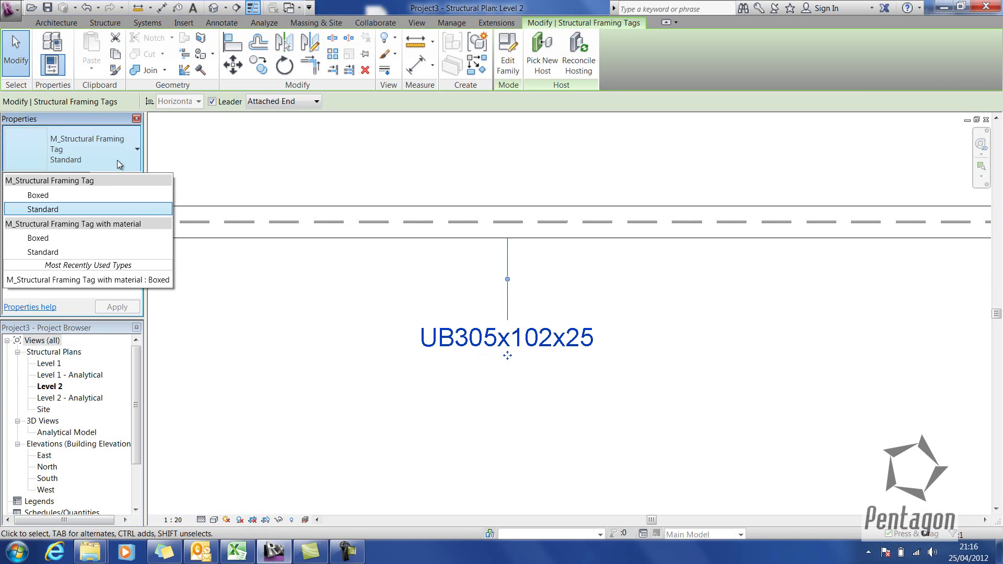
{"action": "left_click", "coordinate": [67, 280]}
{"action": "left_click", "coordinate": [731, 435]}
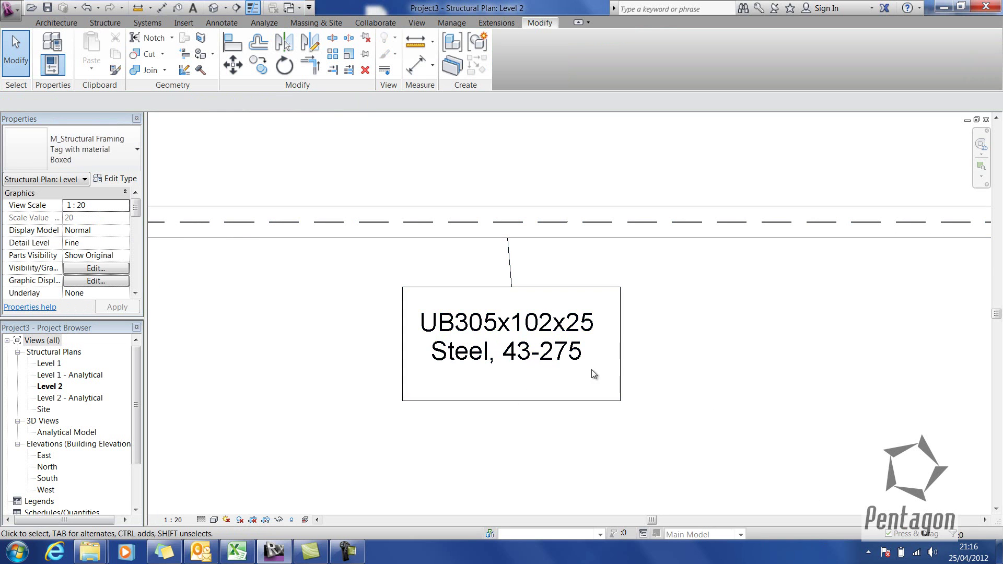
Set the tagged beam's structural material to "Steel, 43-265".
{"action": "left_click", "coordinate": [487, 233]}
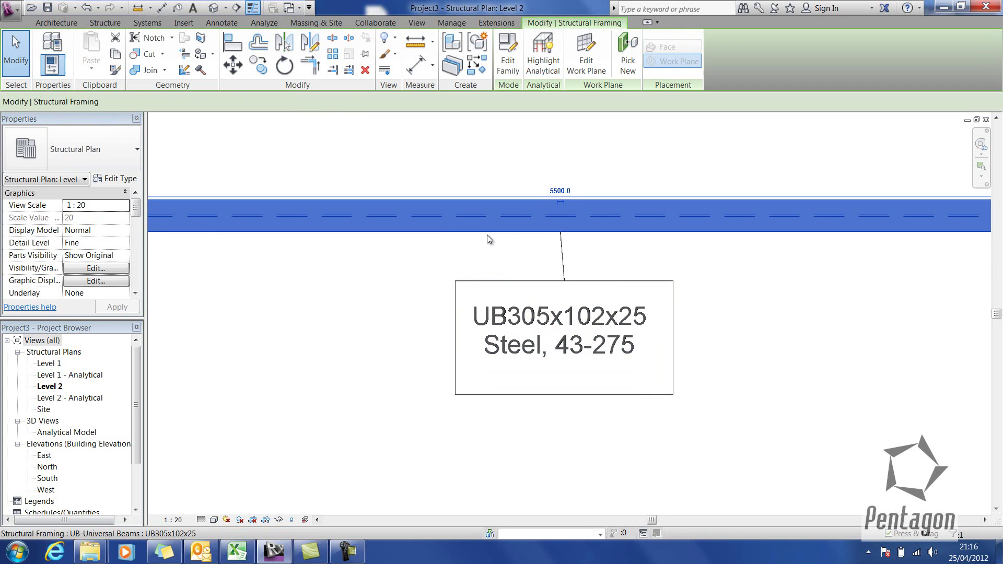
{"action": "scroll", "coordinate": [137, 214], "scroll_direction": "down", "scroll_amount": 5}
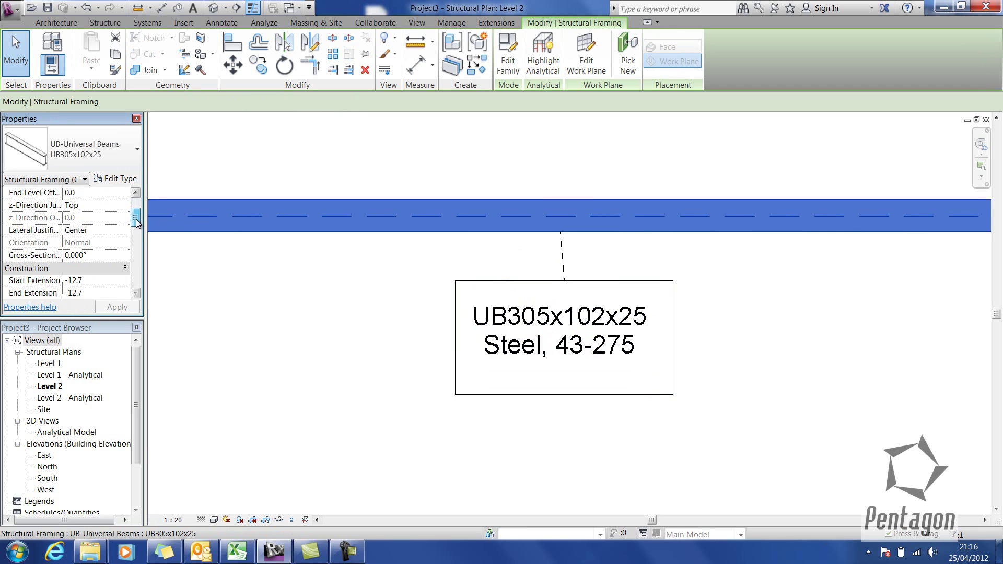
{"action": "left_click", "coordinate": [120, 242]}
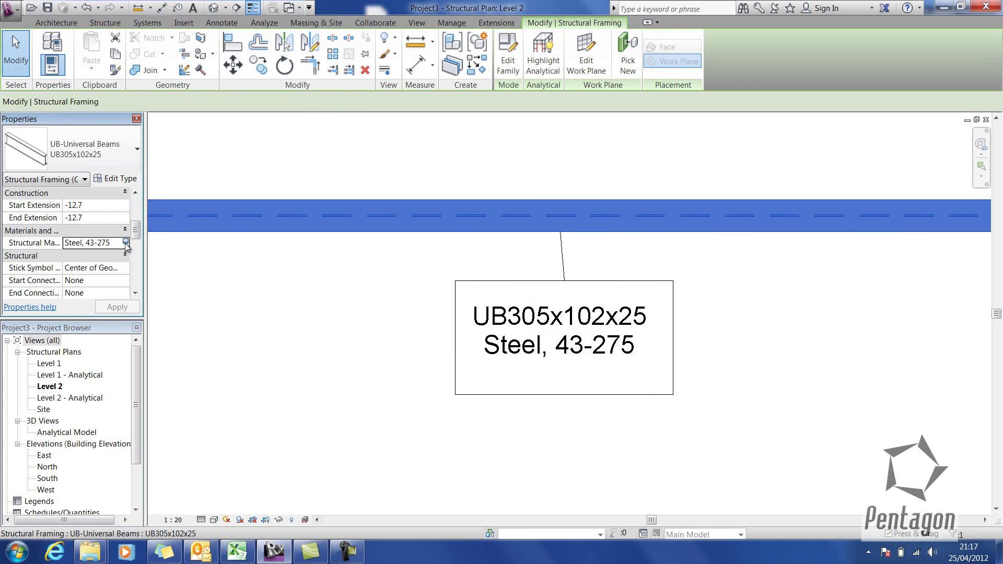
{"action": "left_click", "coordinate": [126, 243]}
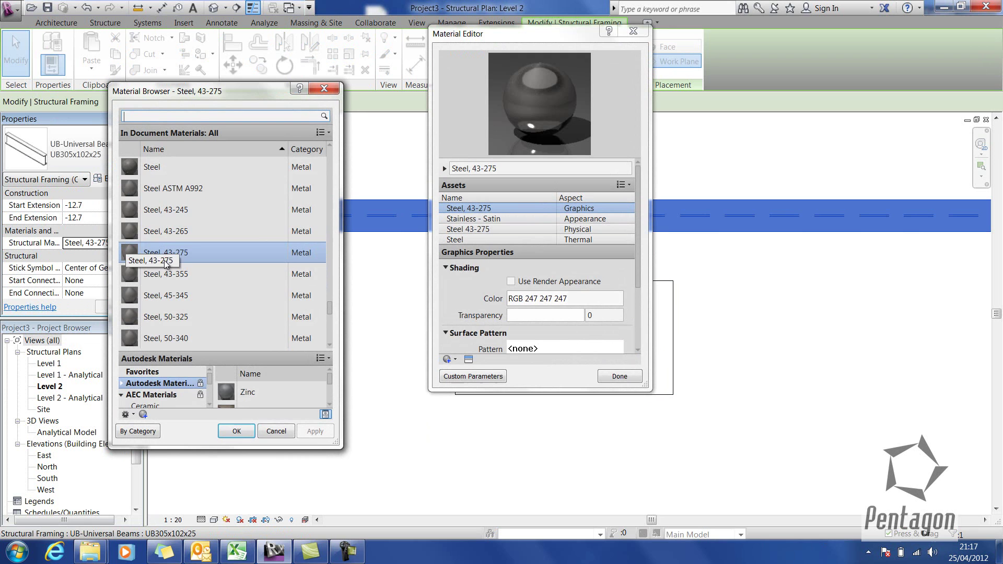
{"action": "left_click", "coordinate": [173, 231]}
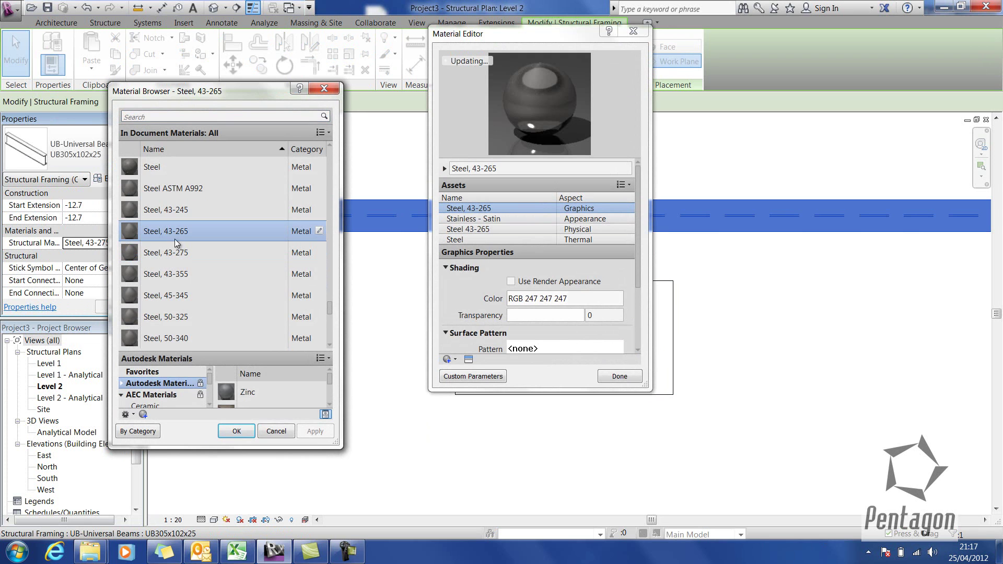
{"action": "left_click", "coordinate": [242, 429]}
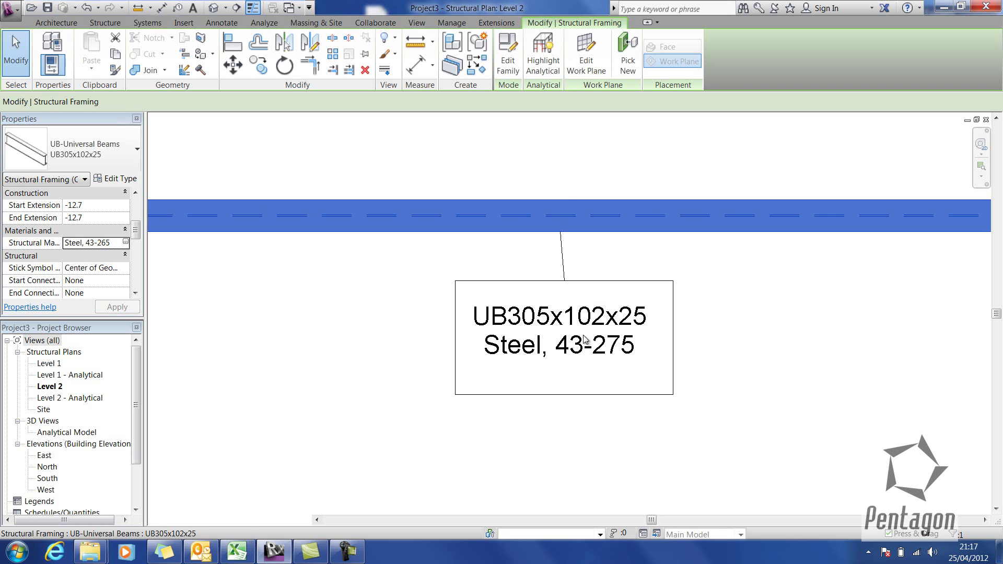
{"action": "left_click", "coordinate": [696, 340]}
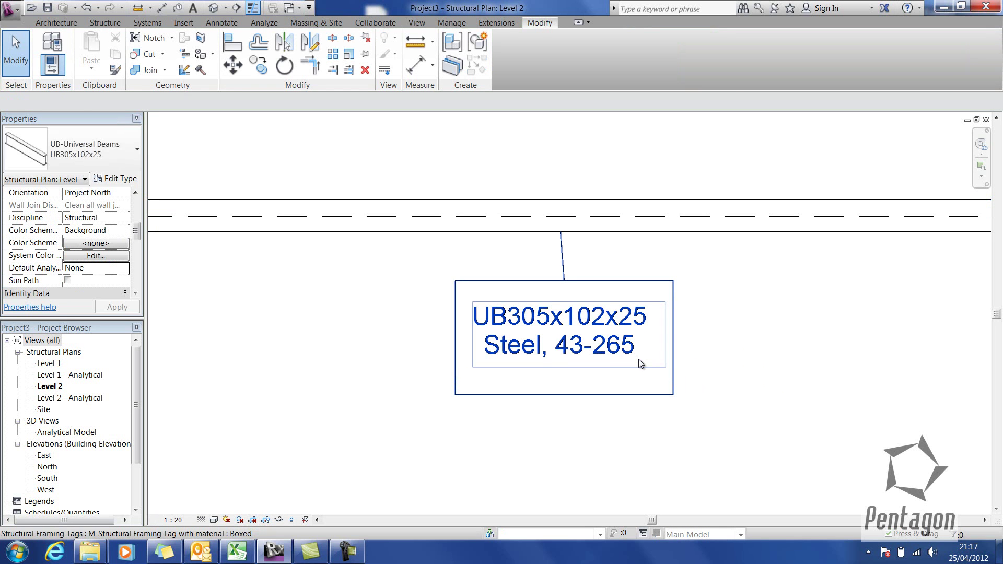